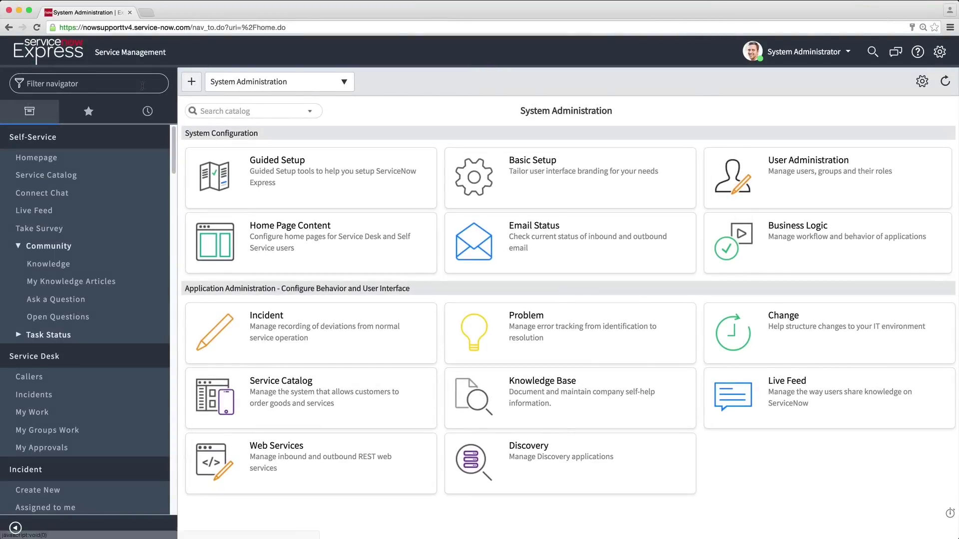
Start a new Incident record and open its Form Design view.
{"action": "left_click", "coordinate": [144, 85]}
{"action": "type", "text": "Incident"}
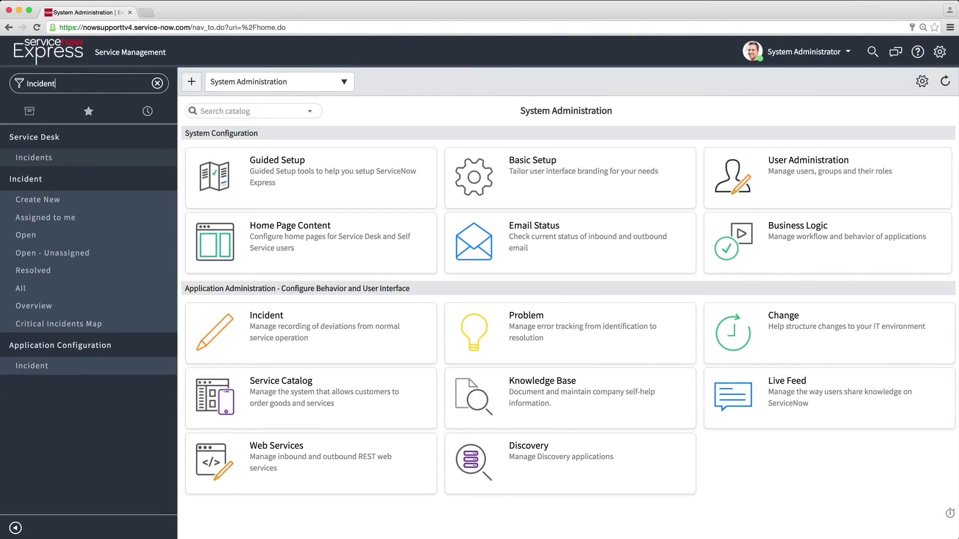
{"action": "left_click", "coordinate": [100, 201]}
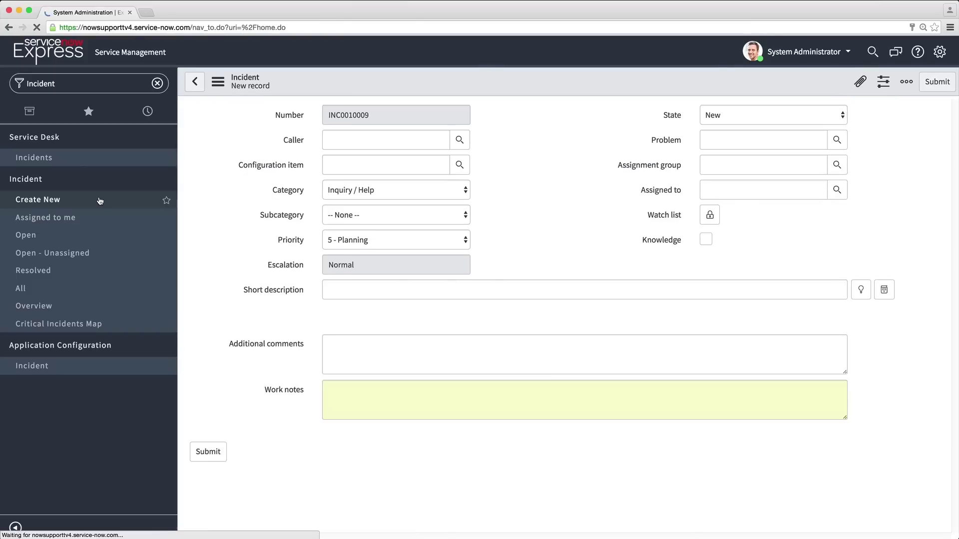
{"action": "left_click", "coordinate": [222, 86]}
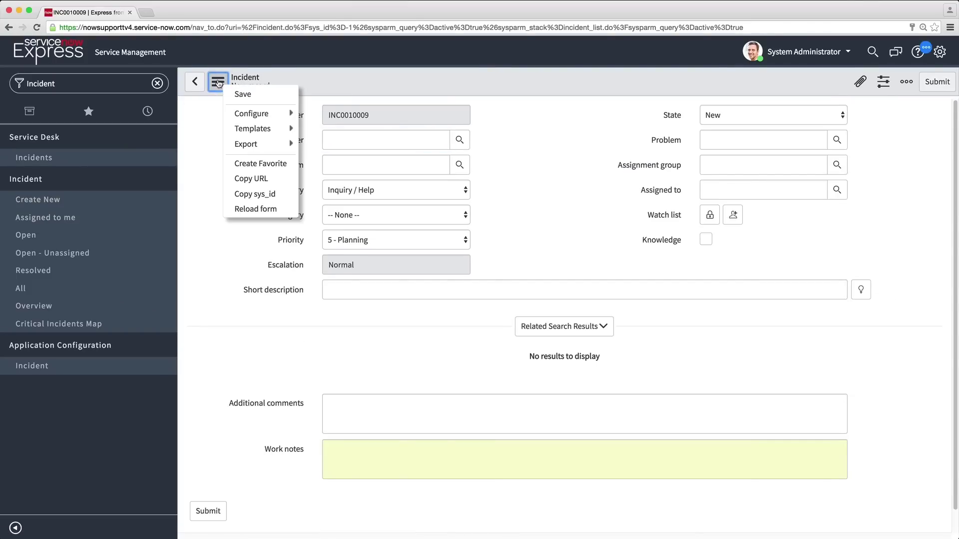
{"action": "mouse_move", "coordinate": [250, 114]}
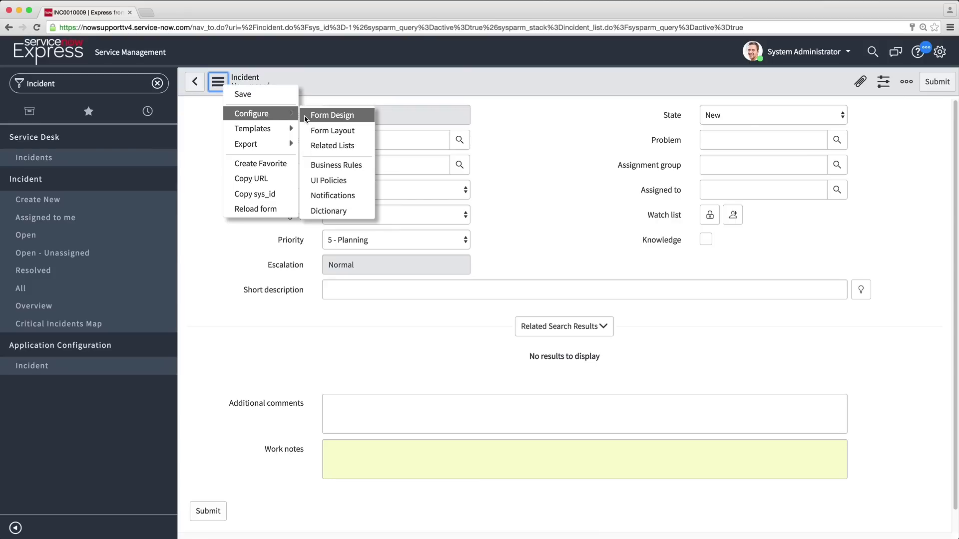
{"action": "left_click", "coordinate": [319, 115]}
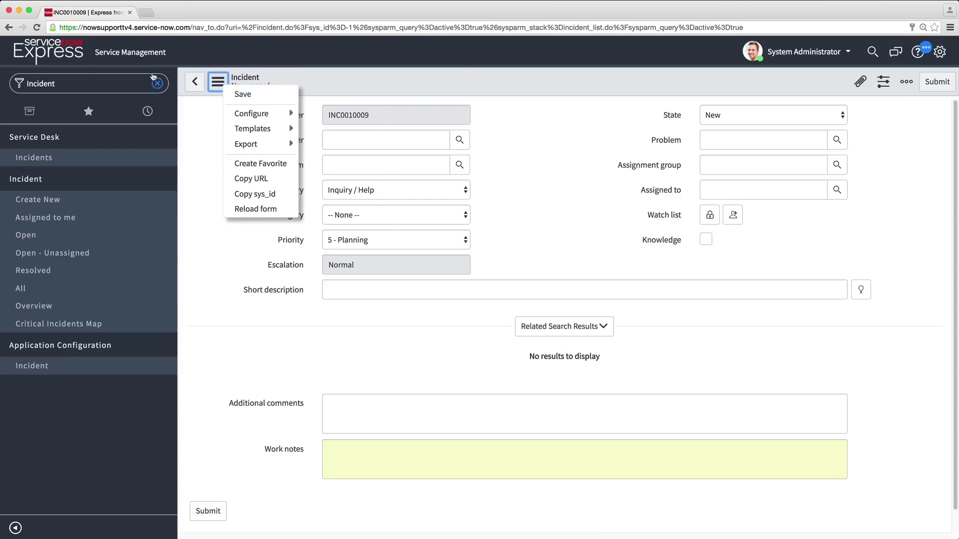
Review the Incident Email Notifications list, then start a new SLA record.
{"action": "left_click", "coordinate": [55, 54]}
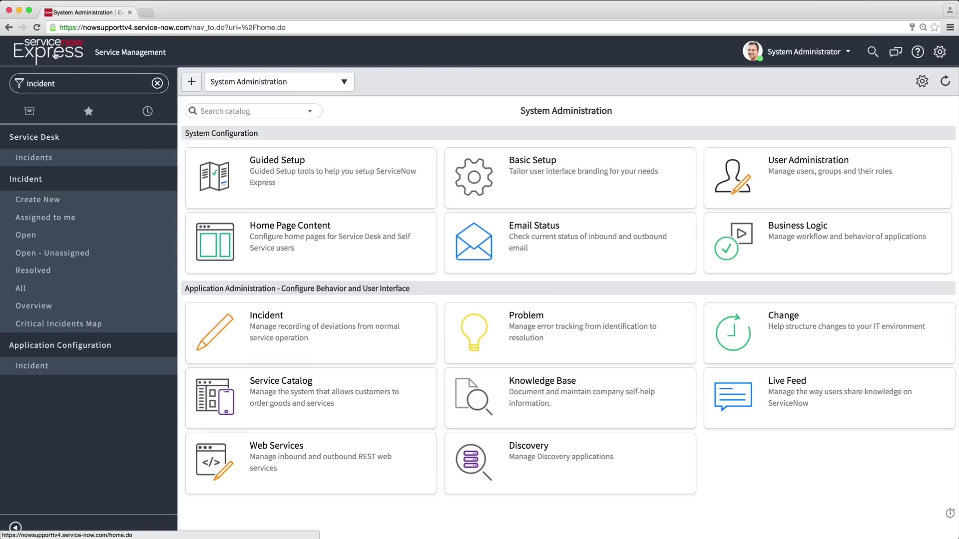
{"action": "left_click", "coordinate": [312, 325]}
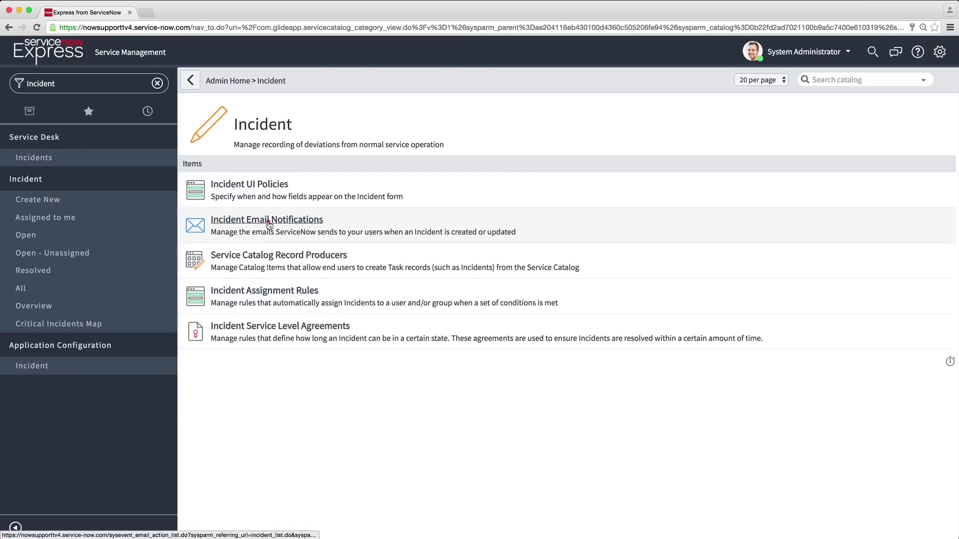
{"action": "left_click", "coordinate": [268, 221]}
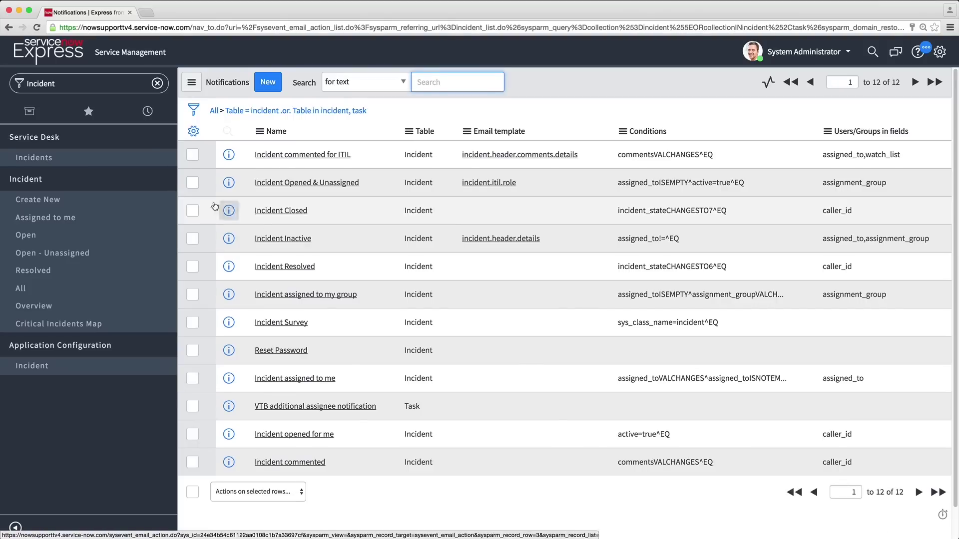
{"action": "left_click", "coordinate": [78, 84]}
{"action": "type", "text": "SLA"}
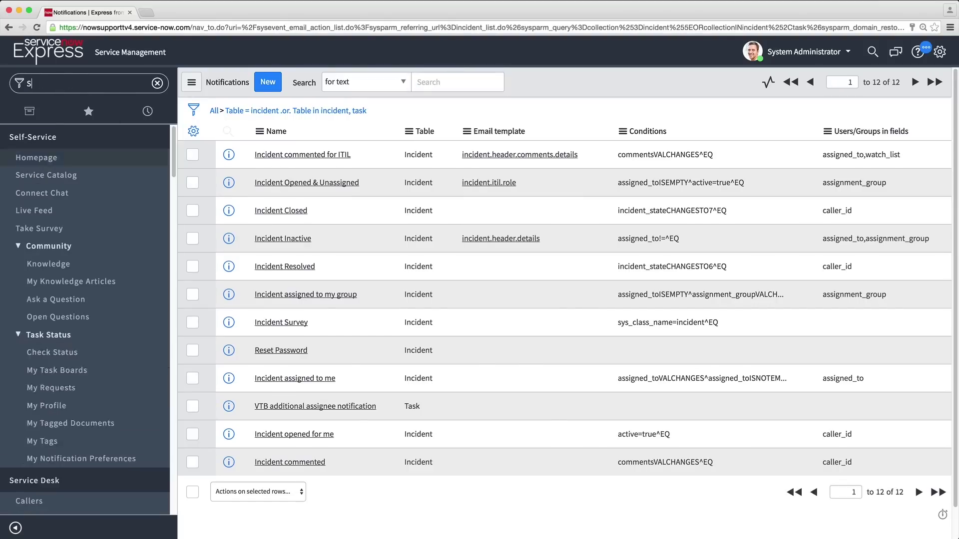
{"action": "left_click", "coordinate": [86, 177]}
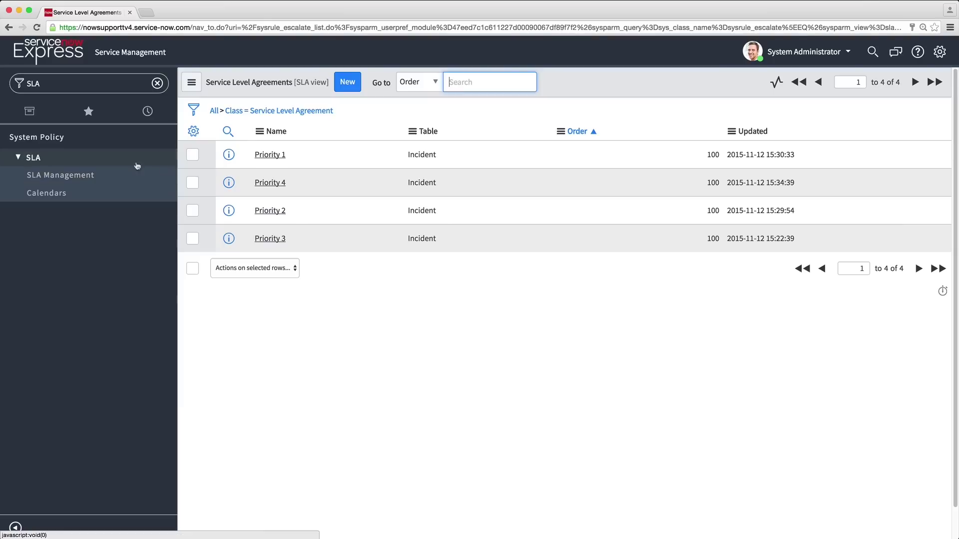
{"action": "left_click", "coordinate": [353, 86]}
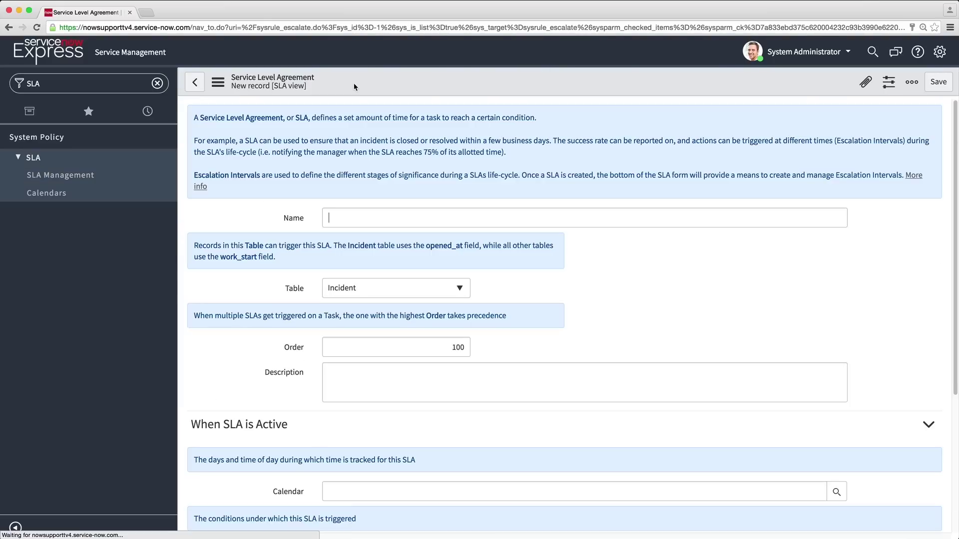
Start a fresh blank Incident record, INC0010025.
{"action": "left_click", "coordinate": [92, 83]}
{"action": "type", "text": "Incident"}
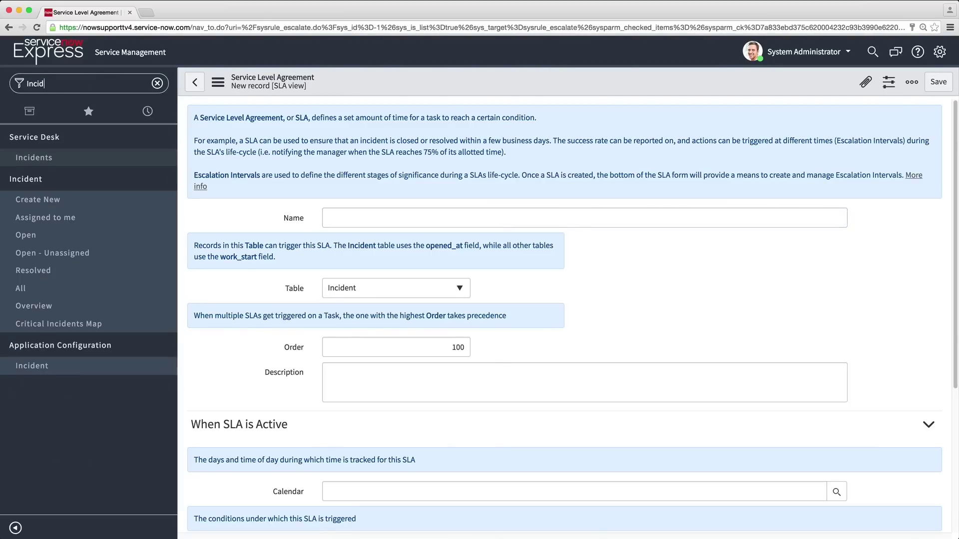
{"action": "left_click", "coordinate": [59, 200]}
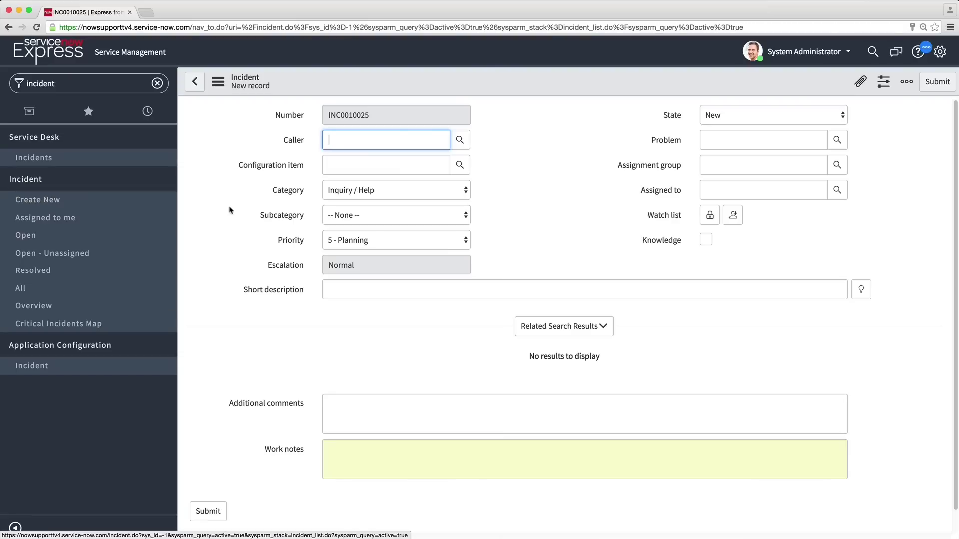
Browse the Problem and Change request lookups from the incident form, then close the popup.
{"action": "left_click", "coordinate": [837, 141]}
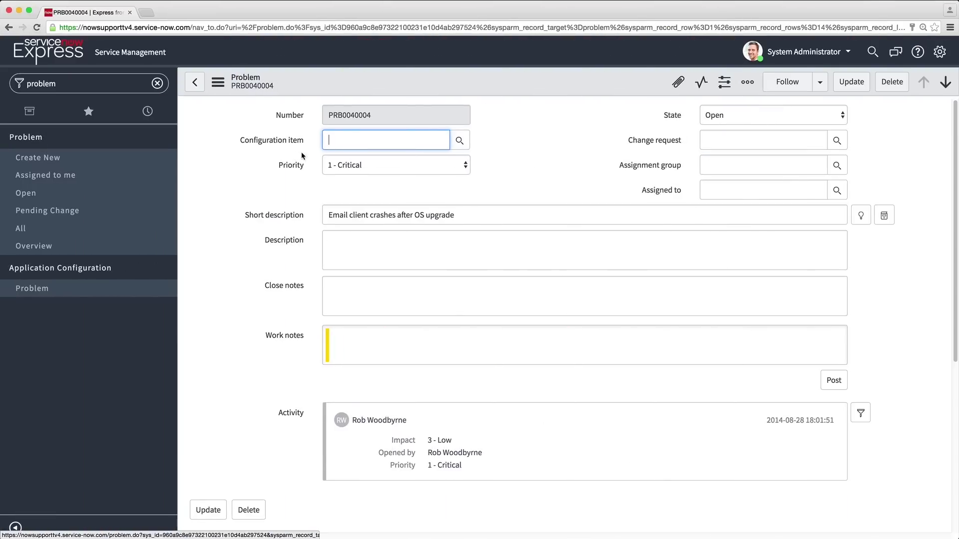
{"action": "left_click", "coordinate": [835, 142]}
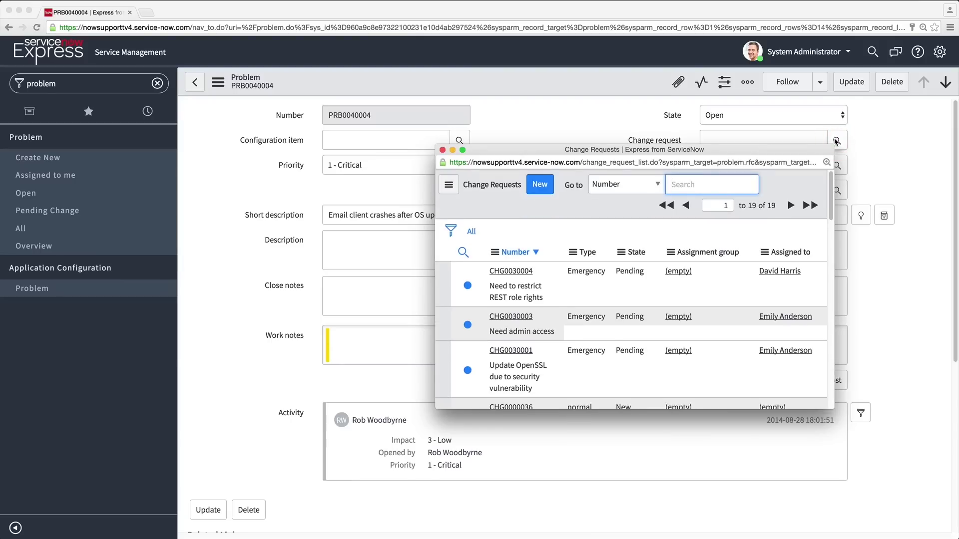
{"action": "left_click", "coordinate": [442, 150]}
Open problem PRB0000007 'Router Down' from the Problems list and scroll to its related incidents.
{"action": "left_click", "coordinate": [196, 84]}
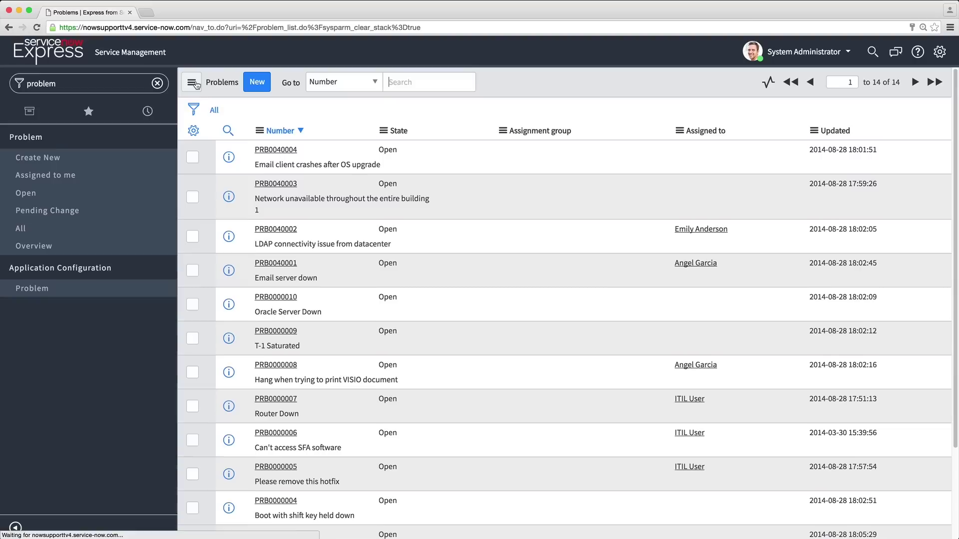
{"action": "left_click", "coordinate": [292, 402]}
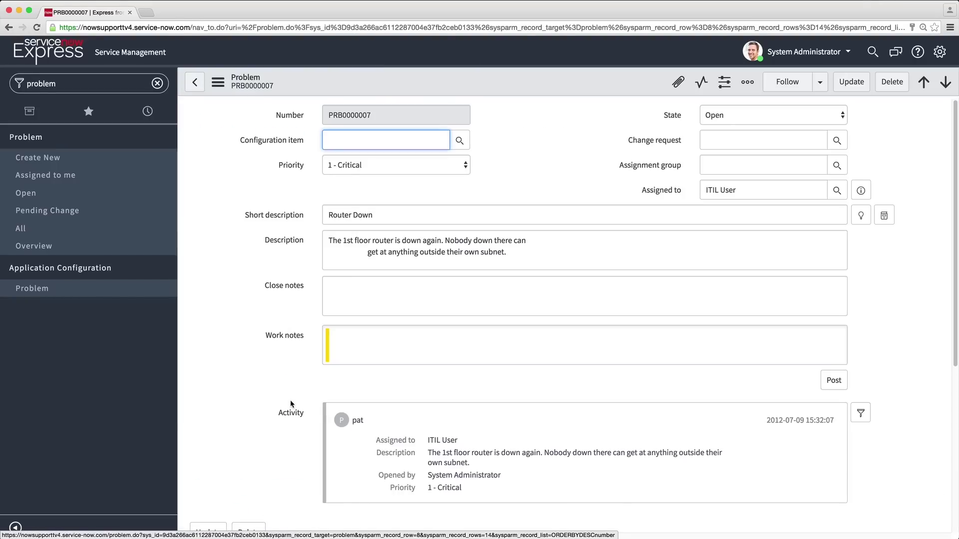
{"action": "scroll", "coordinate": [291, 404], "scroll_direction": "down", "scroll_amount": 5}
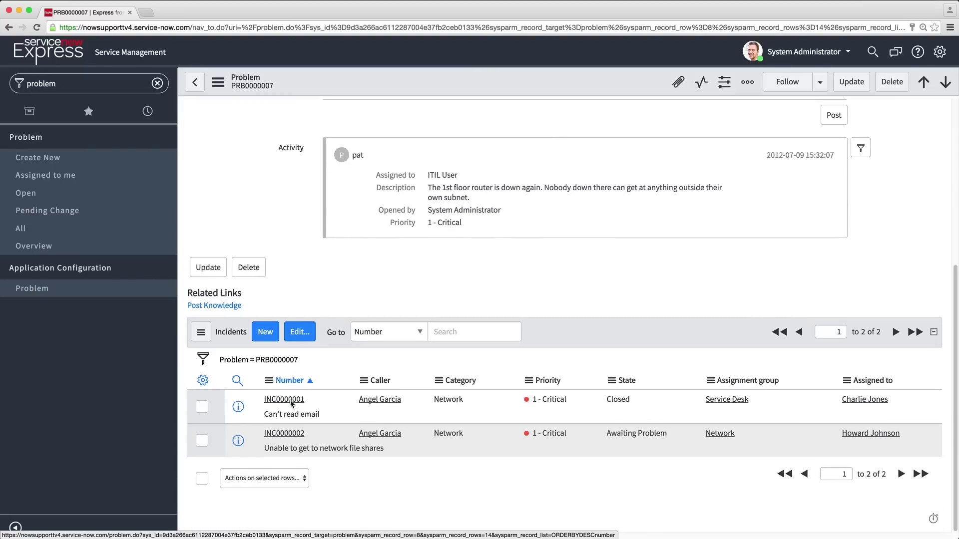
{"action": "double_click", "coordinate": [41, 83]}
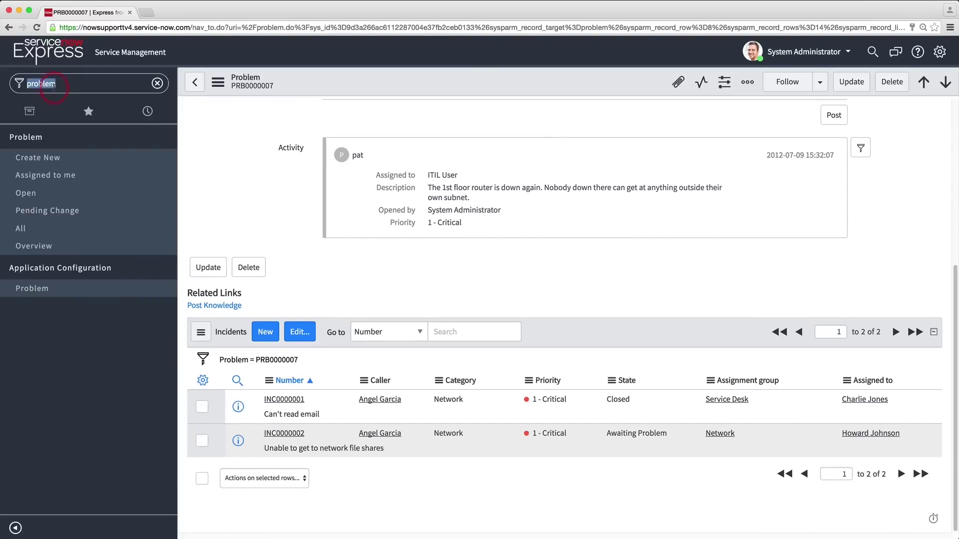
{"action": "type", "text": "change"}
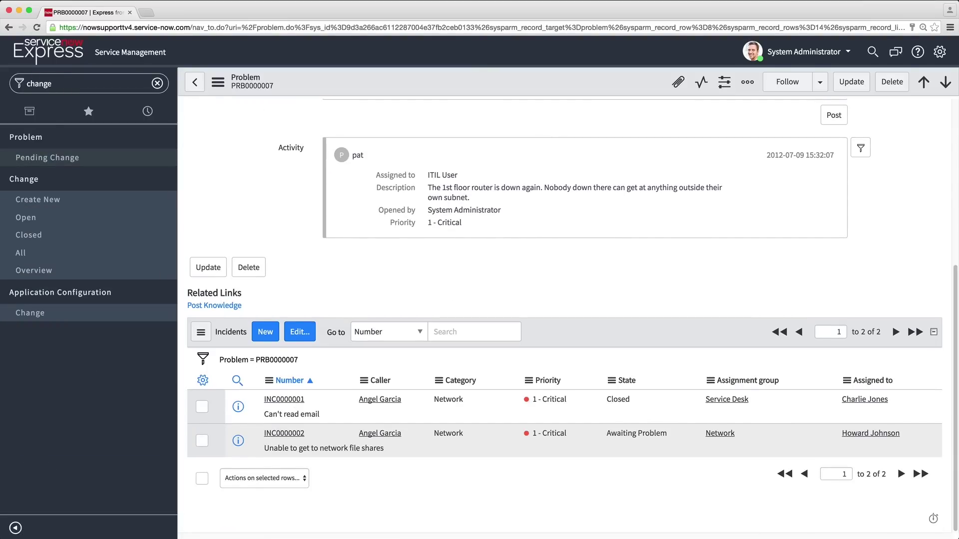
From Change > All, start a new change using the Standard model.
{"action": "left_click", "coordinate": [35, 254]}
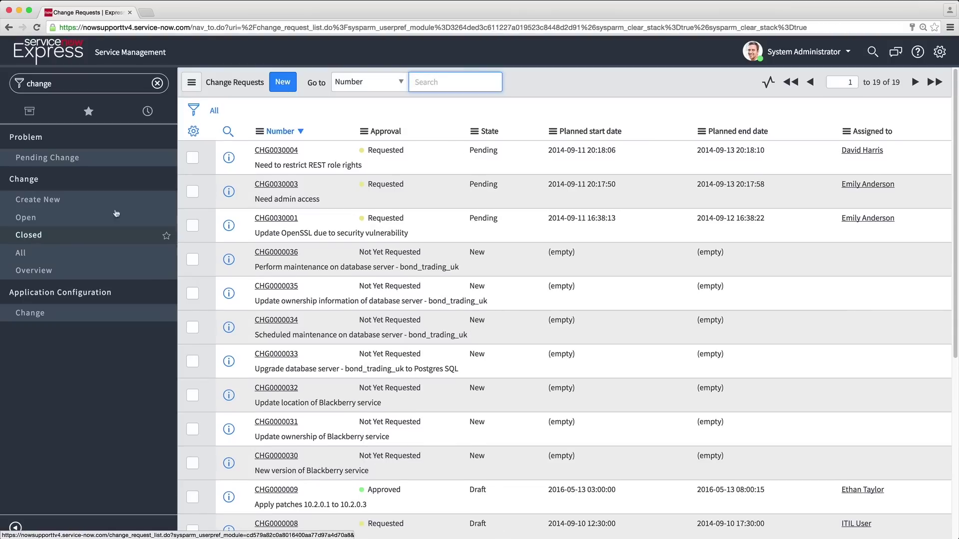
{"action": "left_click", "coordinate": [281, 83]}
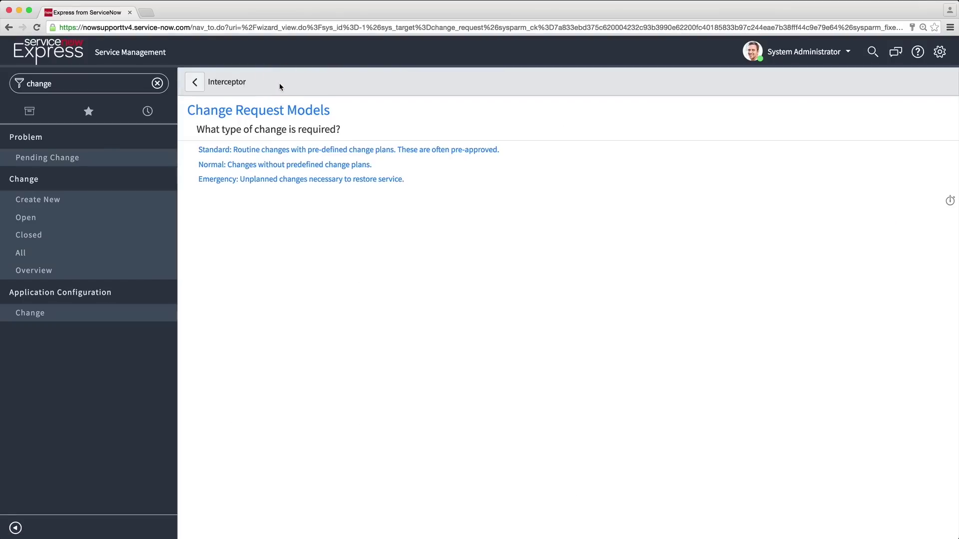
{"action": "left_click", "coordinate": [284, 150]}
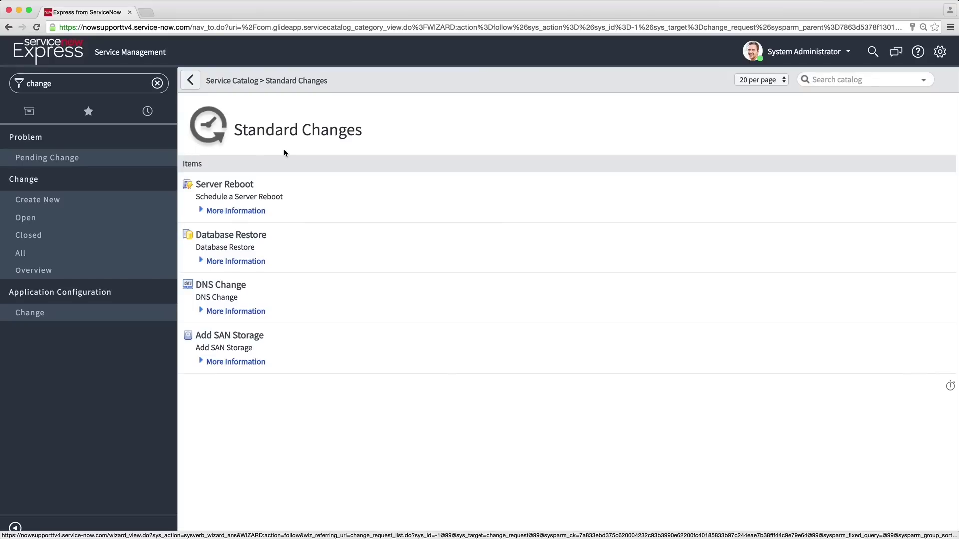
{"action": "type", "text": "asset & configuration"}
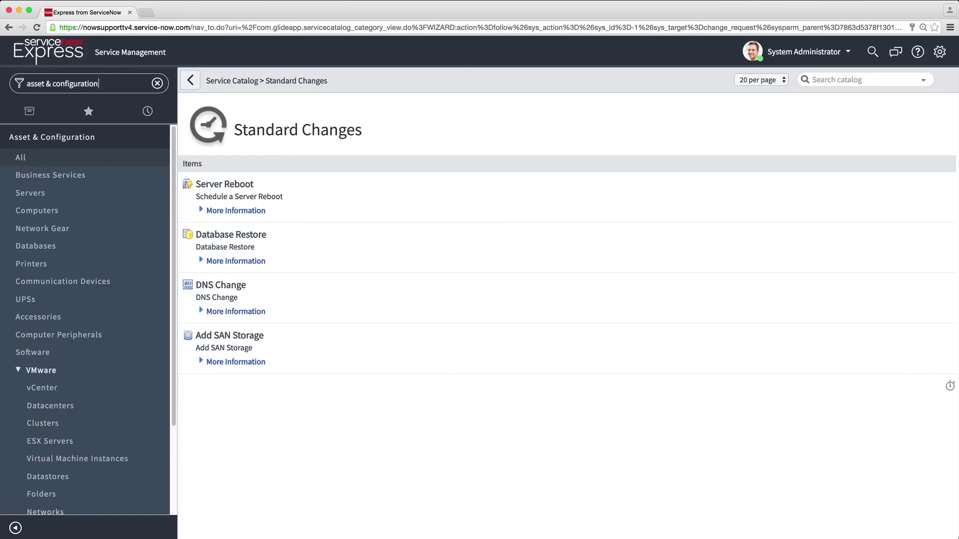
Open the *ANNIE-IBM computer configuration item and view its dashboard's related incidents.
{"action": "left_click", "coordinate": [95, 159]}
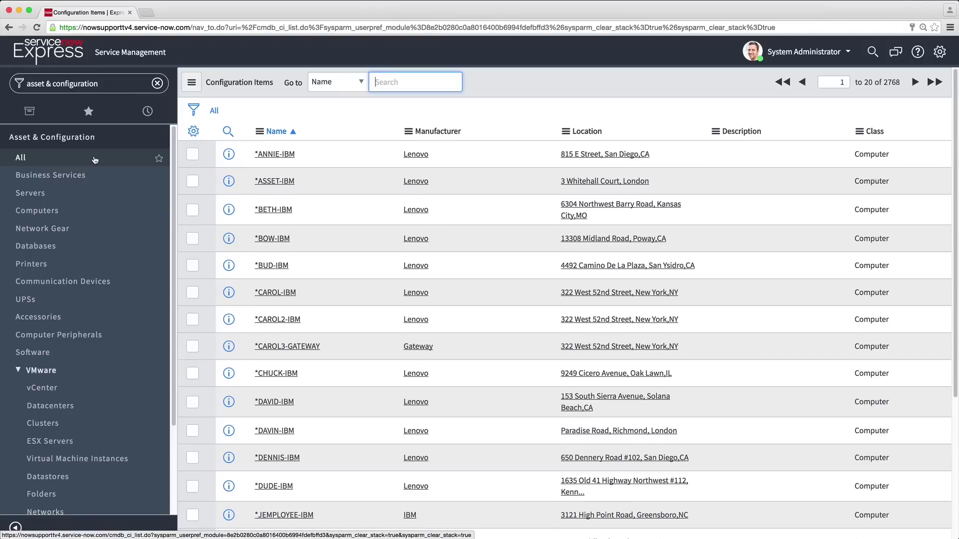
{"action": "key", "text": "BackSpace"}
{"action": "key", "text": "BackSpace"}
{"action": "key", "text": "BackSpace"}
{"action": "key", "text": "BackSpace"}
{"action": "key", "text": "BackSpace"}
{"action": "key", "text": "BackSpace"}
{"action": "key", "text": "BackSpace"}
{"action": "key", "text": "BackSpace"}
{"action": "key", "text": "BackSpace"}
{"action": "key", "text": "BackSpace"}
{"action": "key", "text": "BackSpace"}
{"action": "key", "text": "BackSpace"}
{"action": "key", "text": "BackSpace"}
{"action": "key", "text": "BackSpace"}
{"action": "key", "text": "BackSpace"}
{"action": "key", "text": "BackSpace"}
{"action": "left_click", "coordinate": [290, 154]}
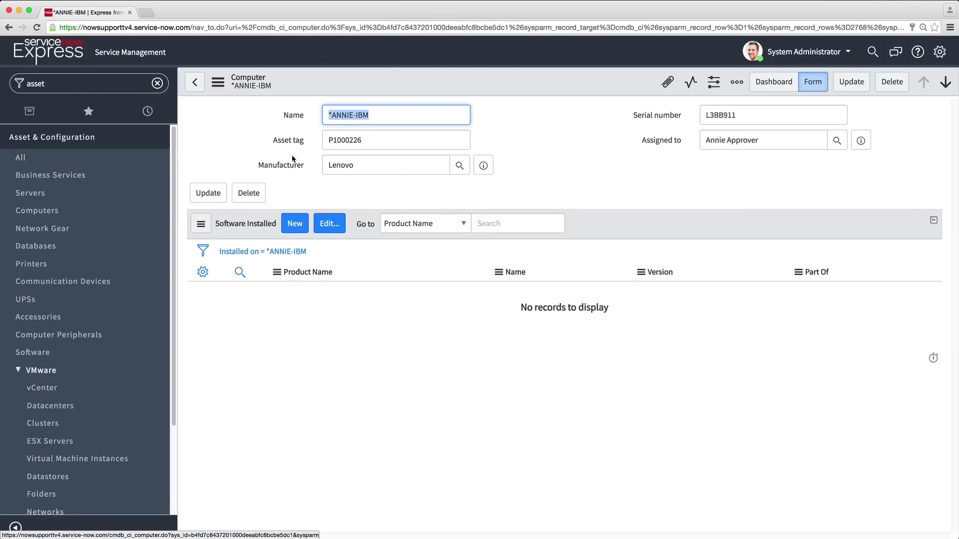
{"action": "left_click", "coordinate": [771, 88]}
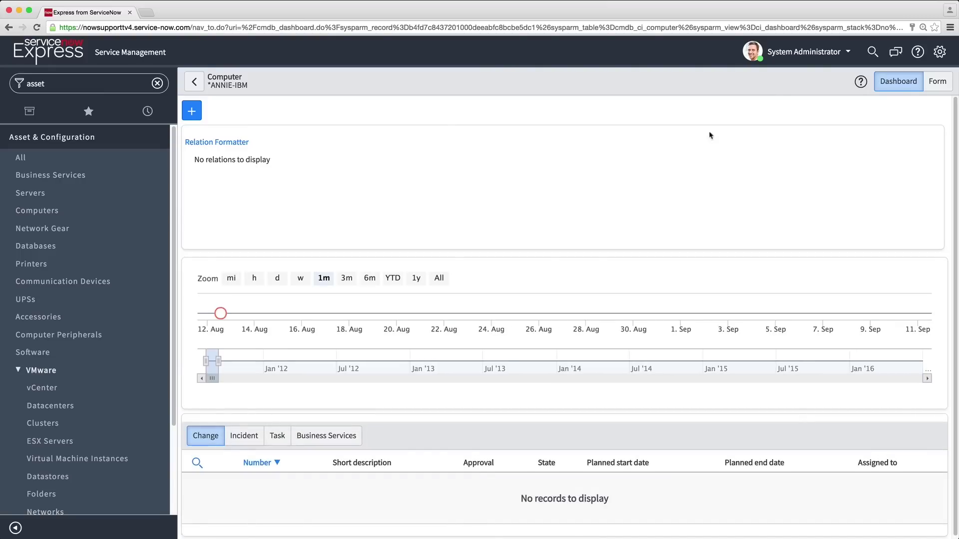
{"action": "left_click", "coordinate": [244, 437]}
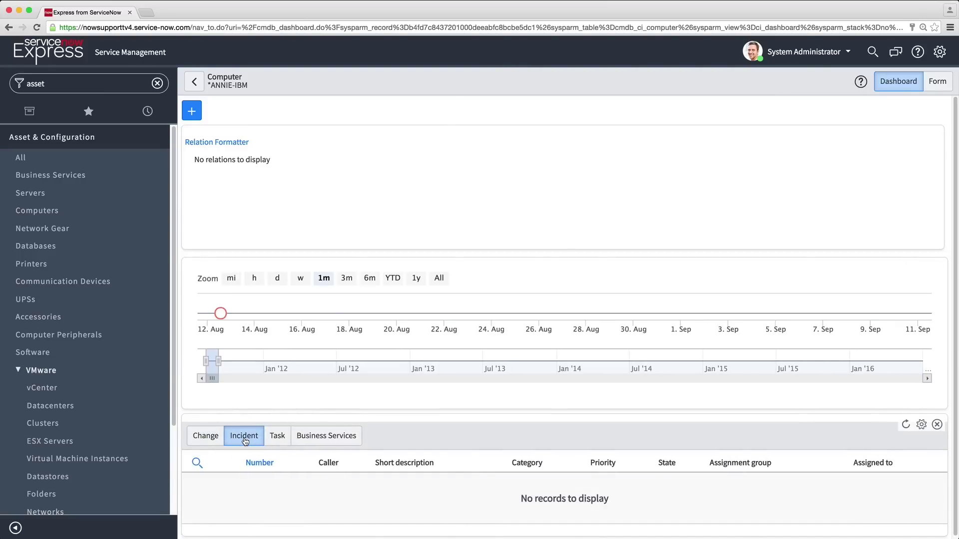
Check the software packages list, then return to the ANNIE-IBM computer dashboard.
{"action": "left_click", "coordinate": [66, 351]}
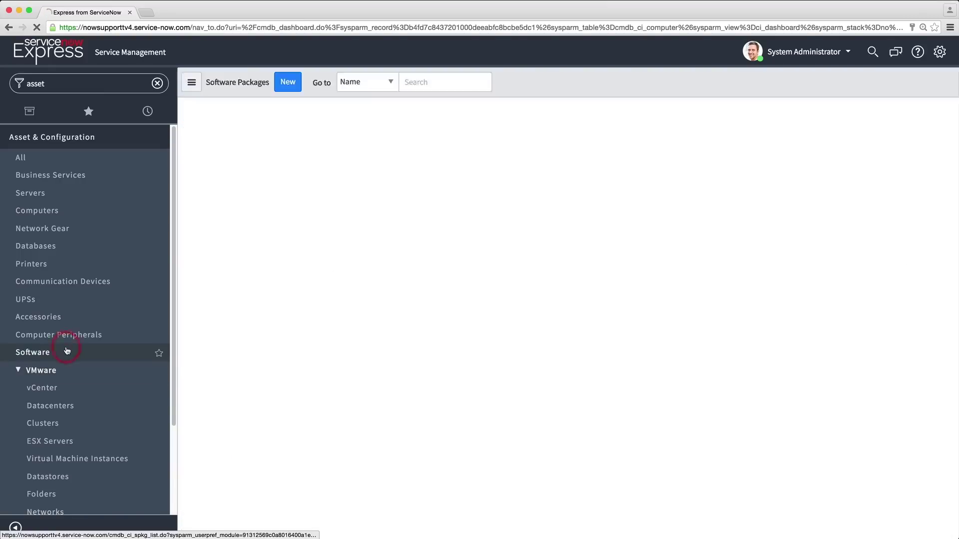
{"action": "key", "text": "ctrl+alt+p"}
{"action": "type", "text": "disco"}
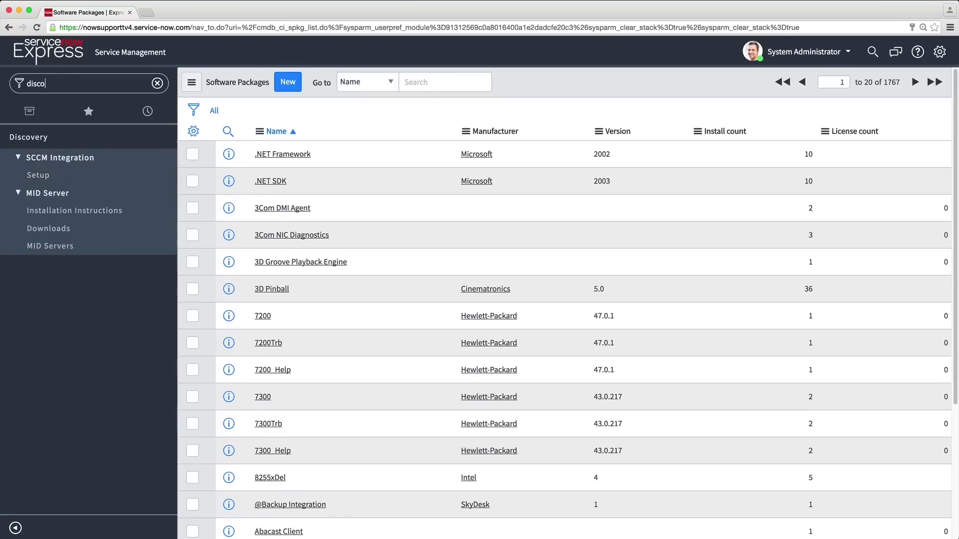
{"action": "type", "text": "very"}
{"action": "key", "text": "super+bracketleft"}
{"action": "type", "text": "asset"}
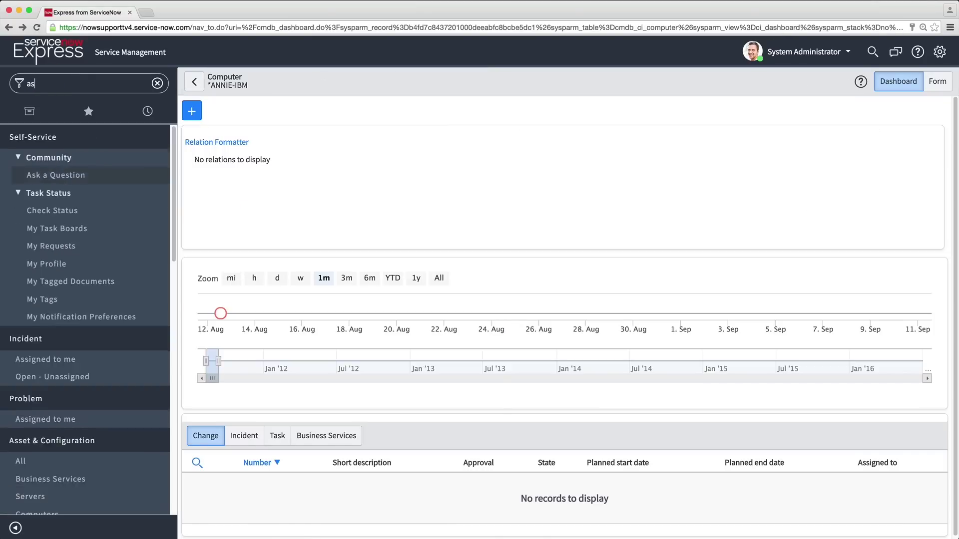
Open the Email record from Business Services and view its dependency map.
{"action": "left_click", "coordinate": [35, 176]}
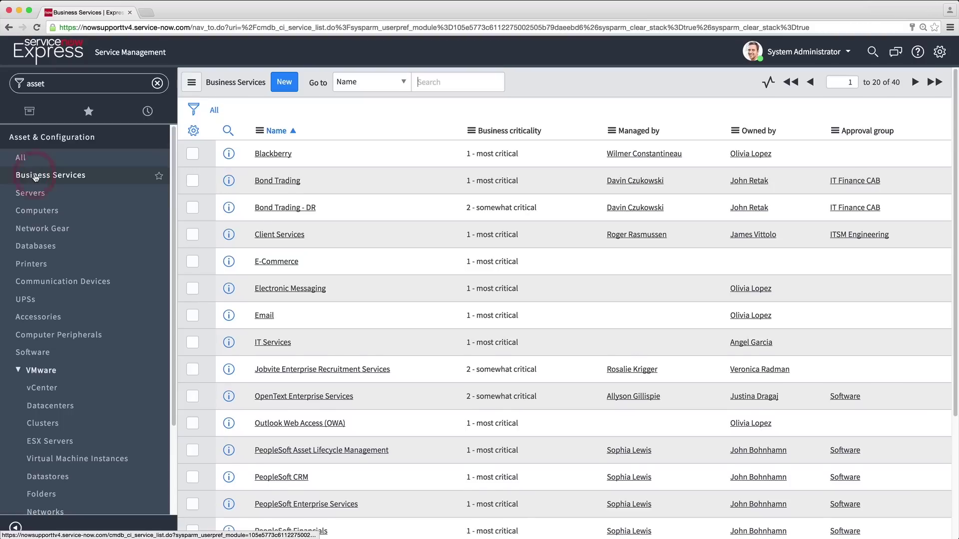
{"action": "left_click", "coordinate": [265, 319]}
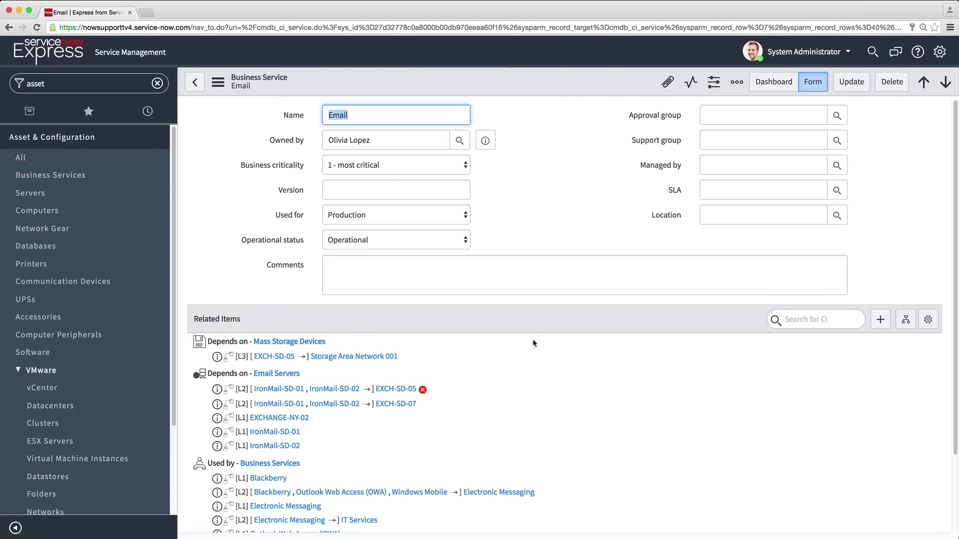
{"action": "left_click", "coordinate": [907, 322]}
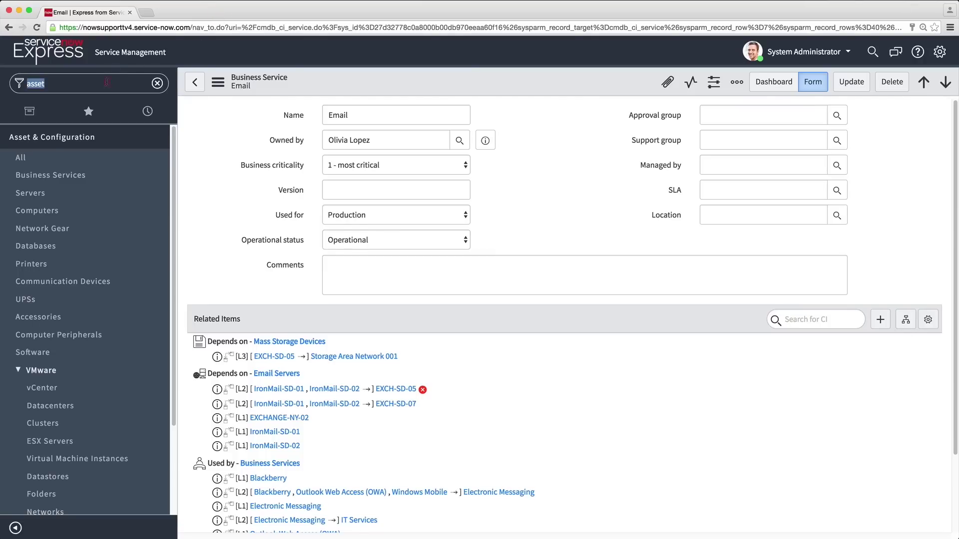
From the System Administration home, review the Incident and Service Catalog configuration cards.
{"action": "type", "text": "self"}
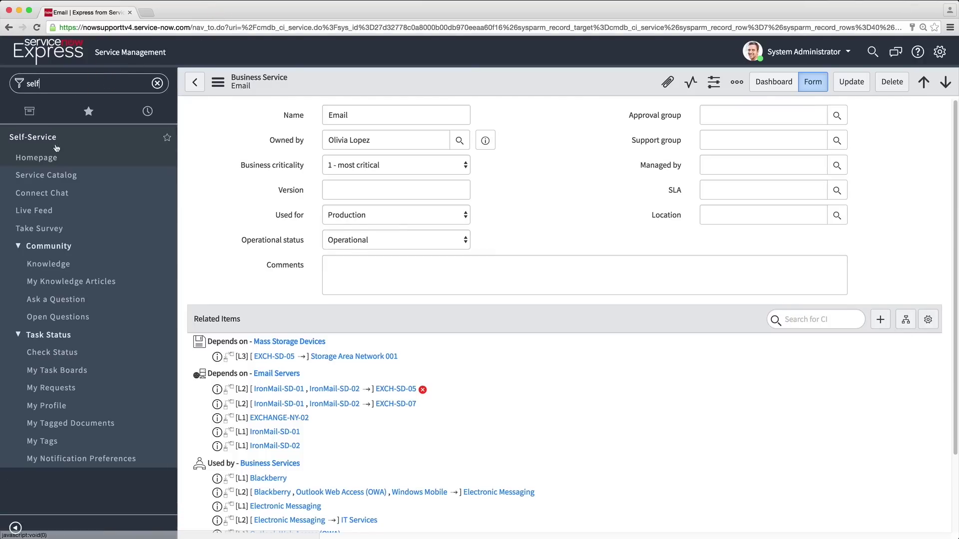
{"action": "left_click", "coordinate": [54, 159]}
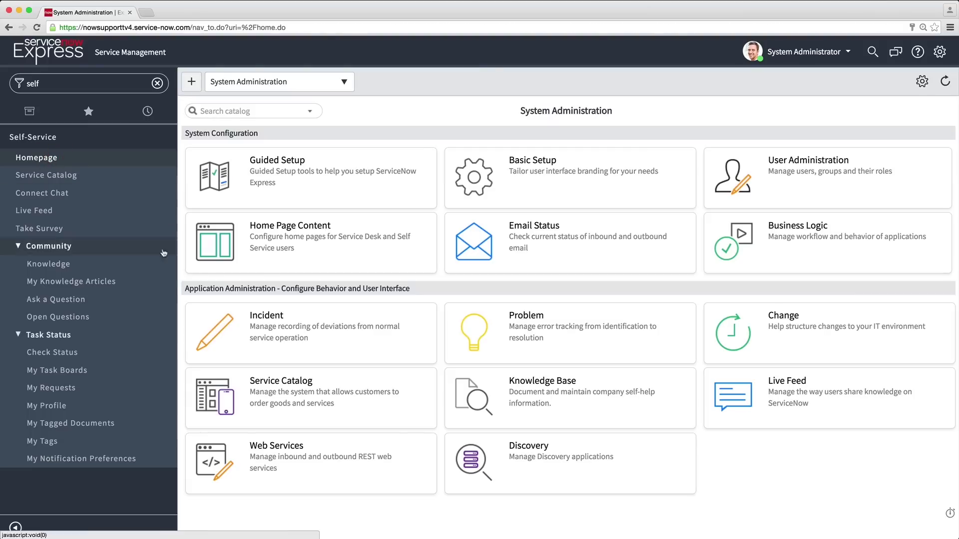
{"action": "left_click", "coordinate": [255, 309]}
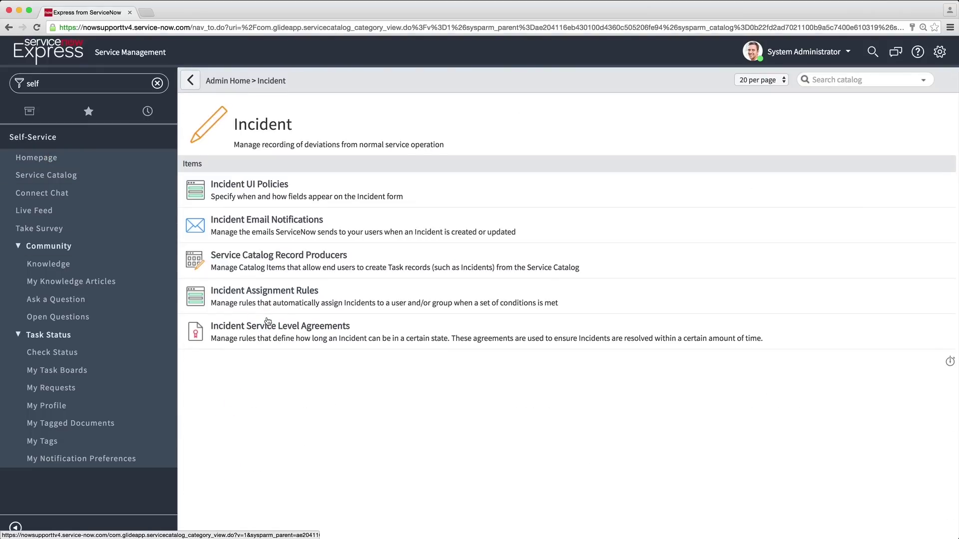
{"action": "left_click", "coordinate": [186, 84]}
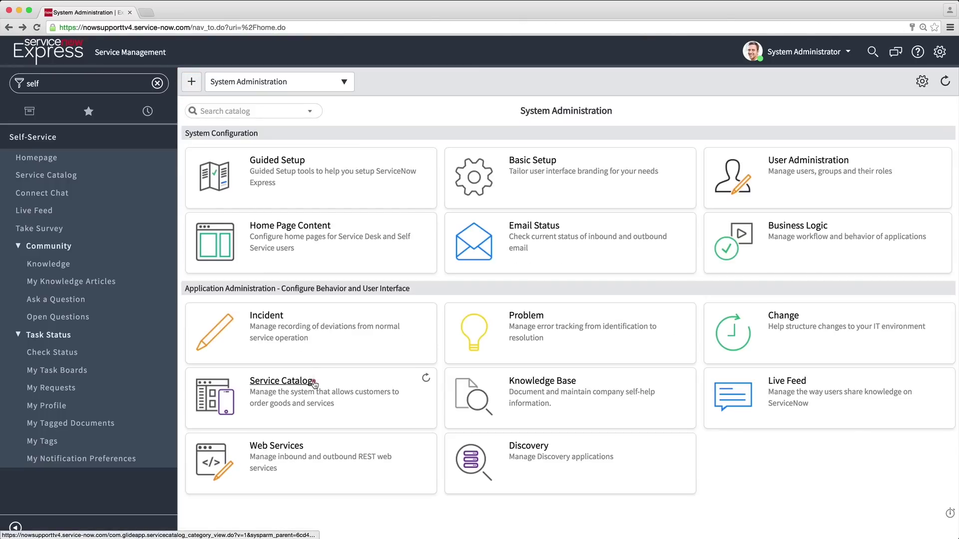
{"action": "left_click", "coordinate": [422, 378]}
{"action": "left_click", "coordinate": [190, 81]}
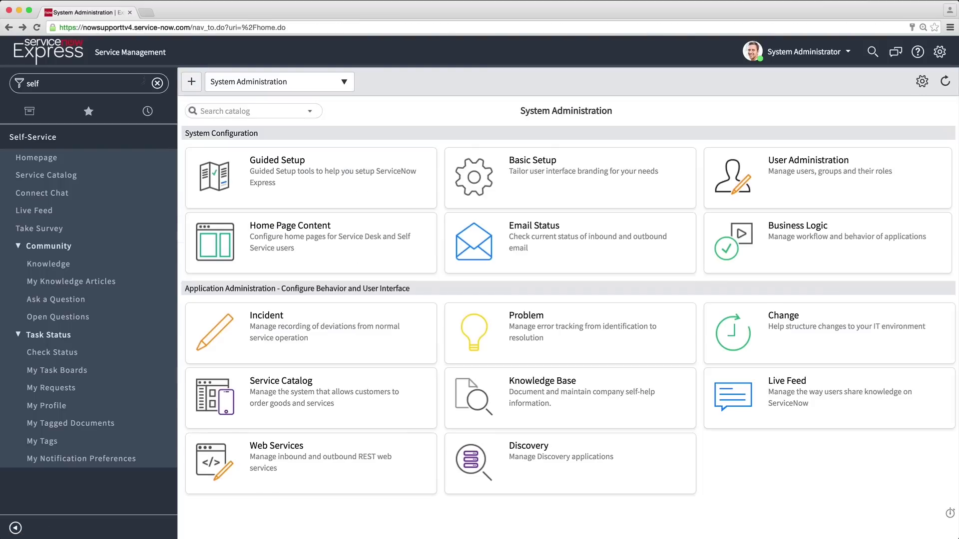
Visit the self-service catalog's Check Status page, then the Knowledge Base configuration card.
{"action": "left_click", "coordinate": [75, 185]}
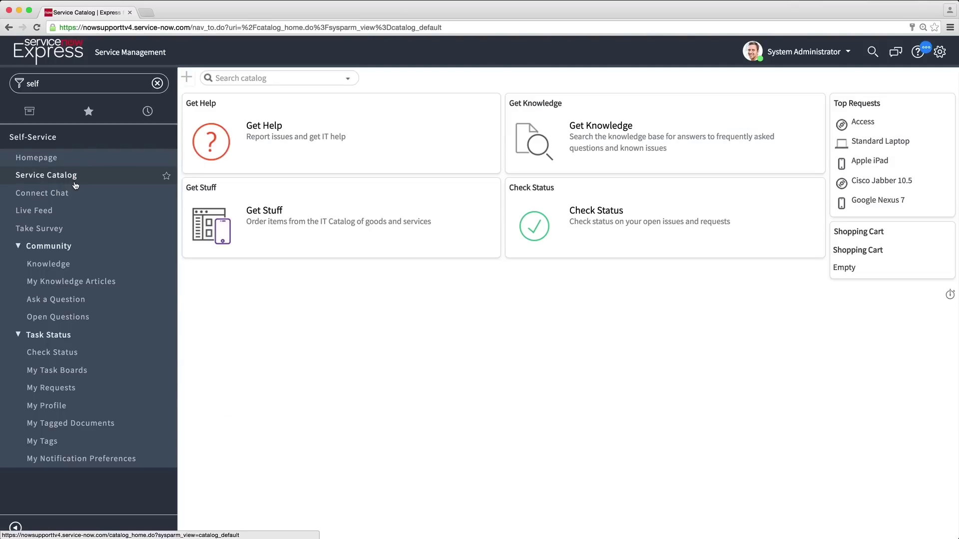
{"action": "left_click", "coordinate": [611, 220]}
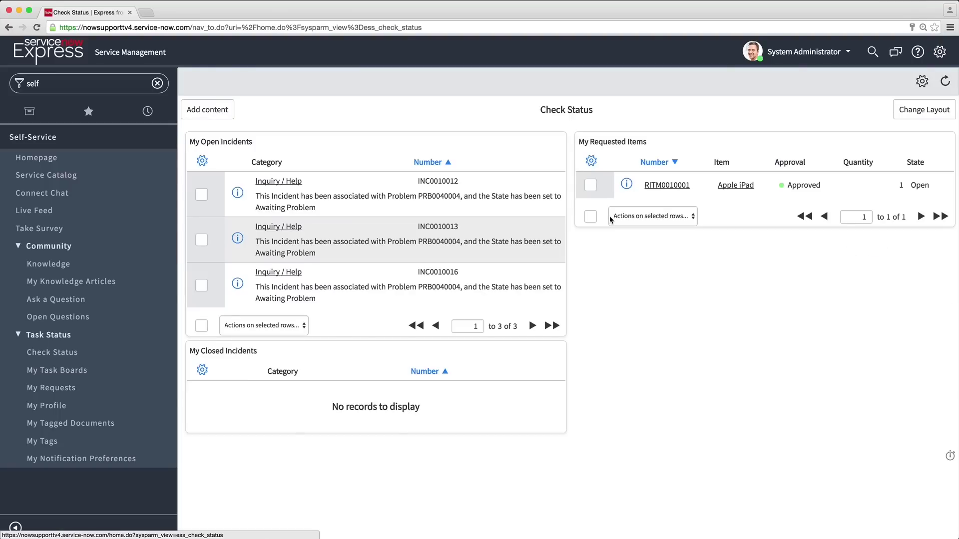
{"action": "left_click", "coordinate": [54, 159]}
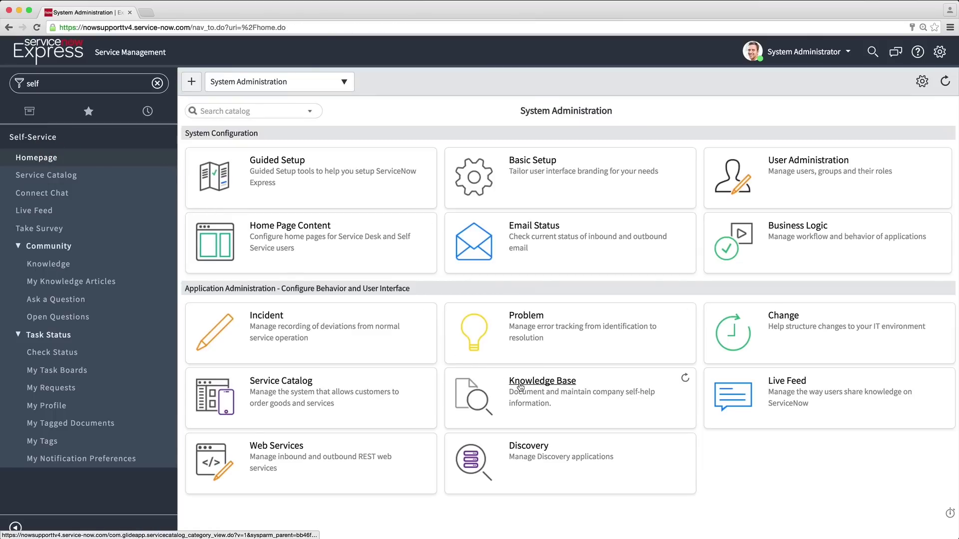
{"action": "left_click", "coordinate": [520, 387]}
{"action": "left_click", "coordinate": [194, 81]}
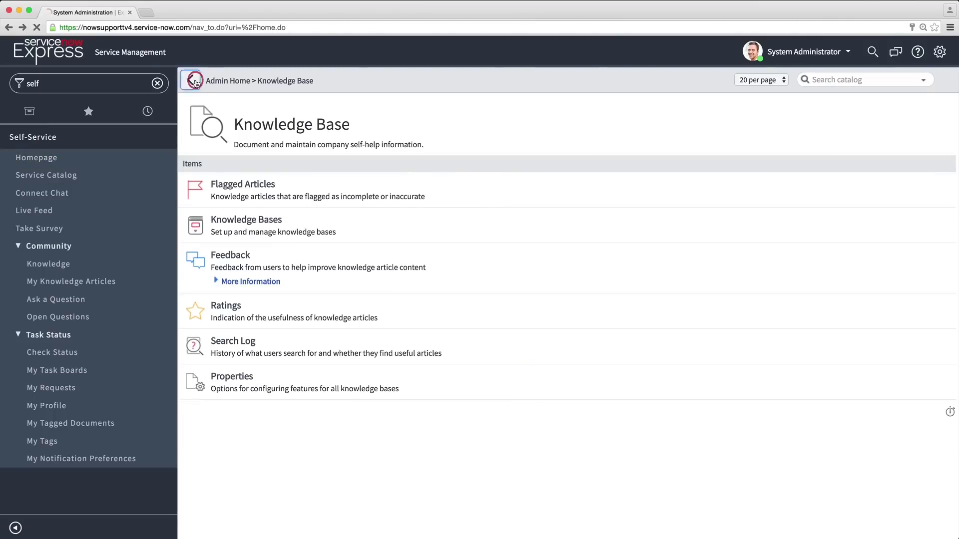
{"action": "left_click", "coordinate": [85, 83]}
List all 53 incidents, inspect the Priority column menu, and start a new report.
{"action": "type", "text": "incident"}
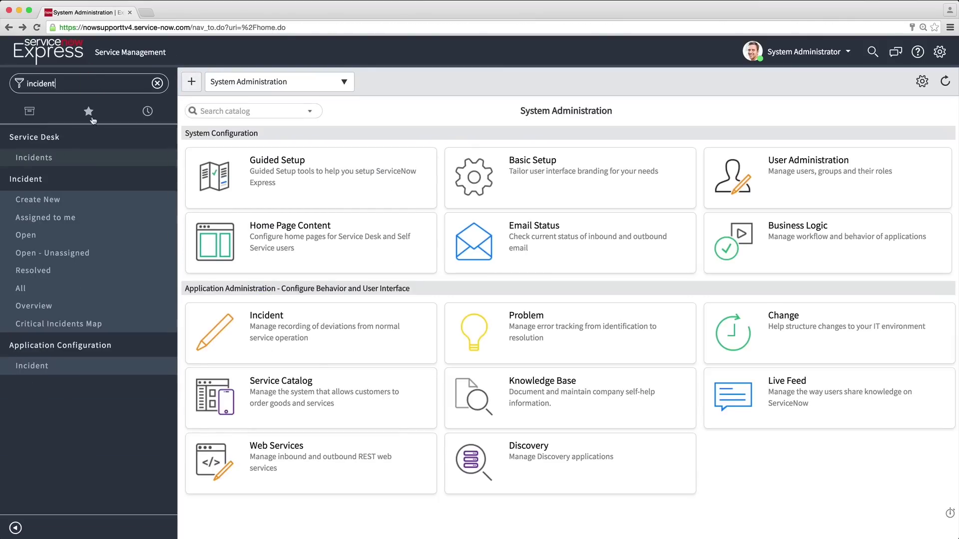
{"action": "left_click", "coordinate": [68, 289]}
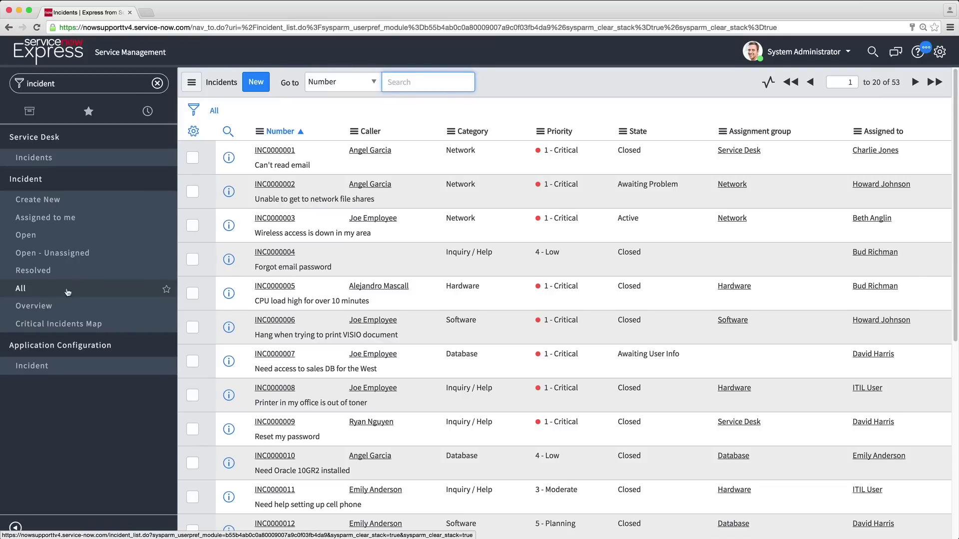
{"action": "left_click", "coordinate": [541, 131]}
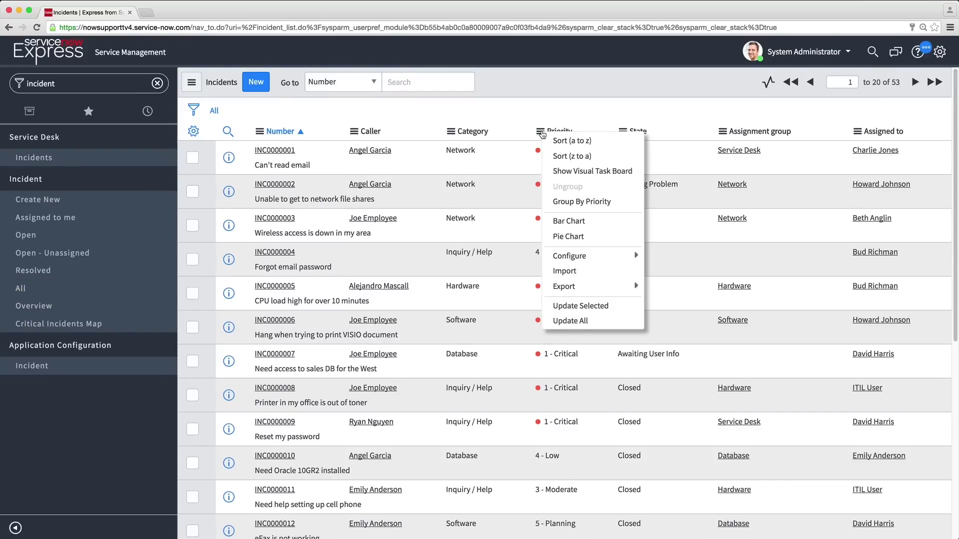
{"action": "left_click", "coordinate": [541, 133]}
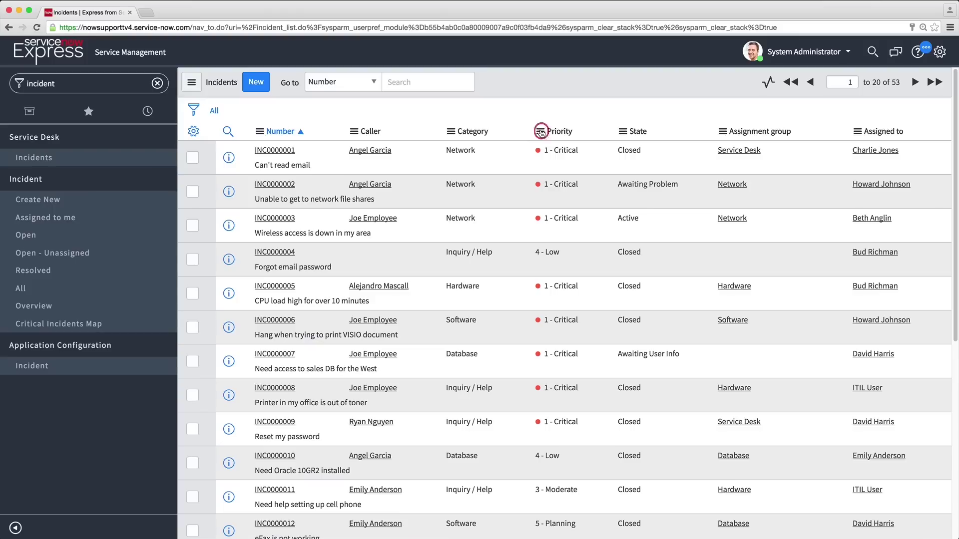
{"action": "left_click", "coordinate": [75, 83]}
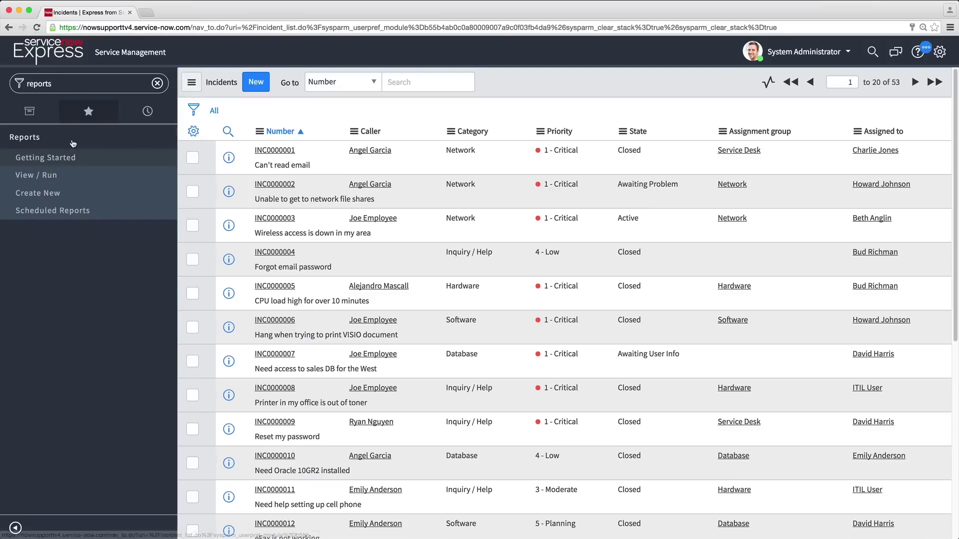
{"action": "left_click", "coordinate": [37, 192]}
Run a Business Service table report grouped by Business criticality.
{"action": "left_click", "coordinate": [459, 114]}
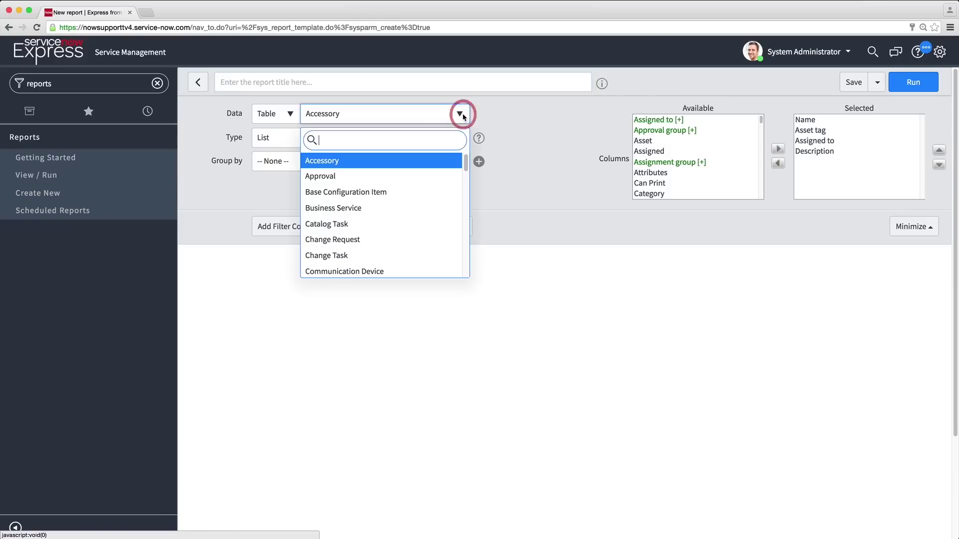
{"action": "left_click", "coordinate": [432, 209]}
{"action": "left_click", "coordinate": [458, 161]}
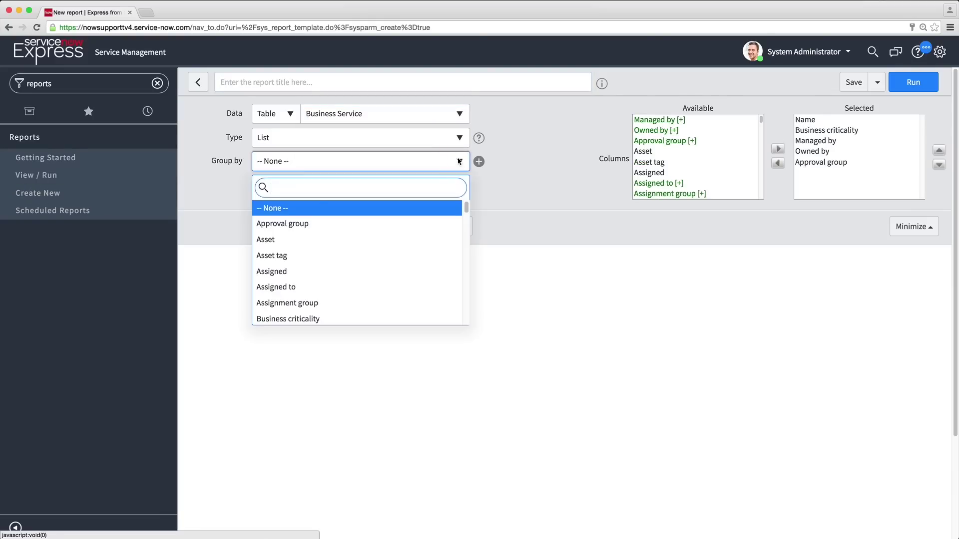
{"action": "type", "text": "business"}
{"action": "left_click", "coordinate": [423, 211]}
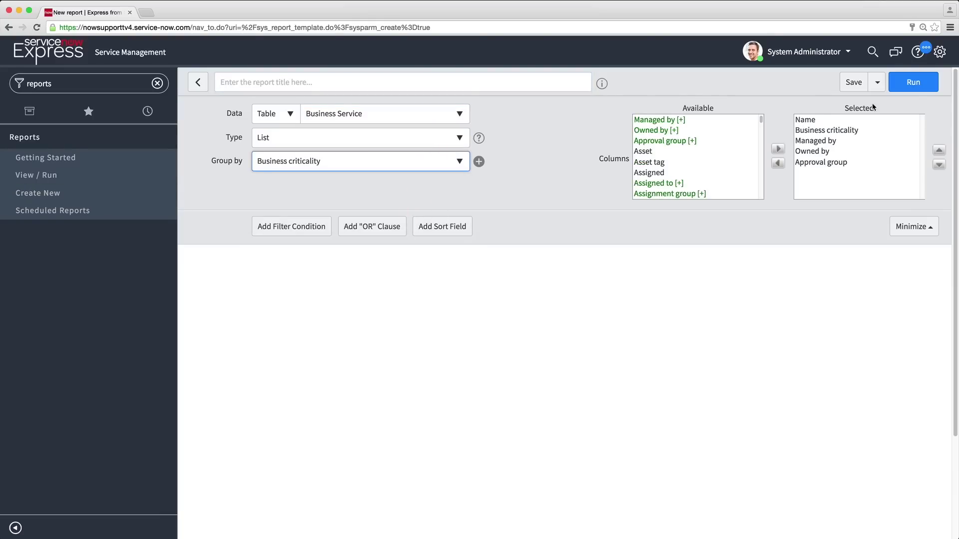
{"action": "left_click", "coordinate": [914, 83]}
Start a new scheduled report, then return to the System Administration home page.
{"action": "double_click", "coordinate": [56, 83]}
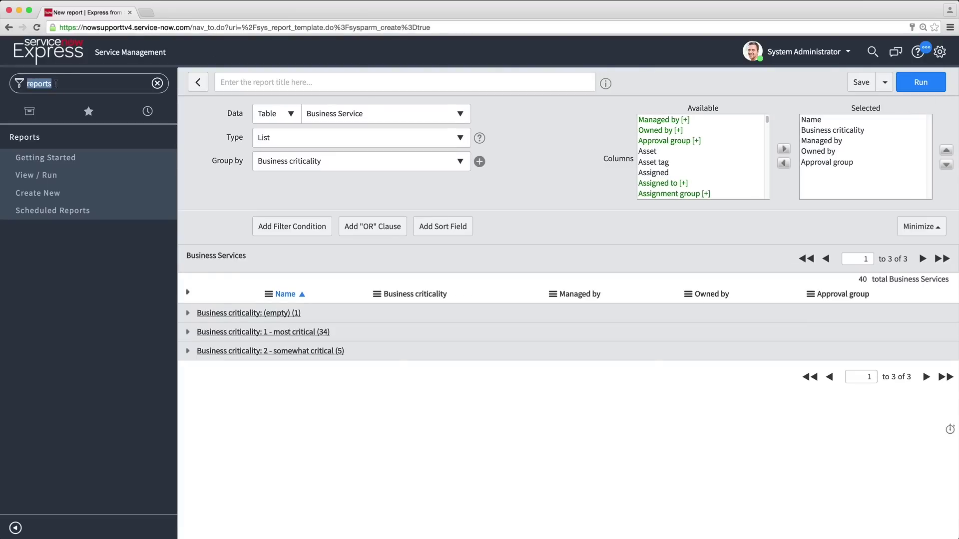
{"action": "type", "text": "schedule"}
{"action": "left_click", "coordinate": [54, 158]}
{"action": "key", "text": "BackSpace"}
{"action": "key", "text": "BackSpace"}
{"action": "key", "text": "BackSpace"}
{"action": "left_click", "coordinate": [313, 82]}
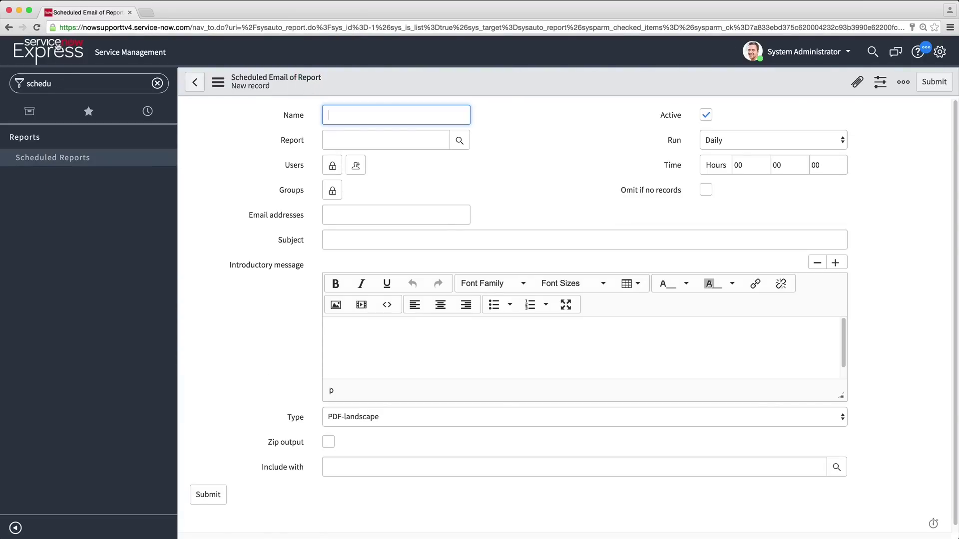
{"action": "left_click", "coordinate": [41, 45]}
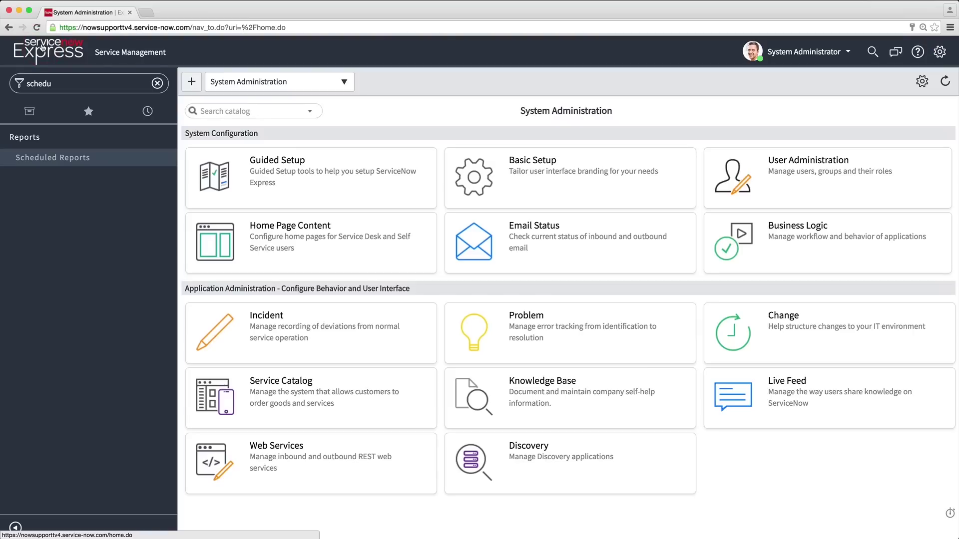
{"action": "left_click", "coordinate": [345, 88]}
On the ITIL Homepage, add the Computers by amount of RAM report at the top.
{"action": "left_click", "coordinate": [317, 175]}
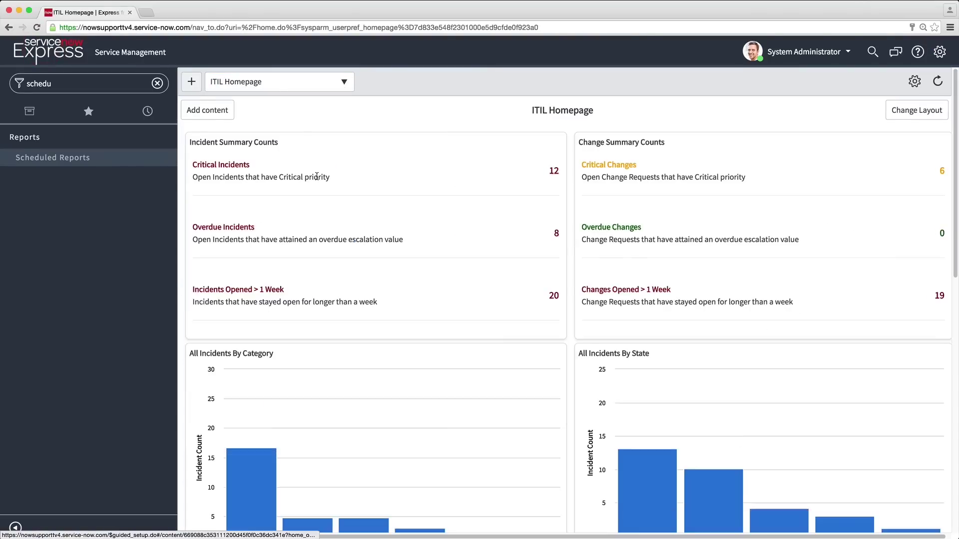
{"action": "left_click", "coordinate": [215, 115]}
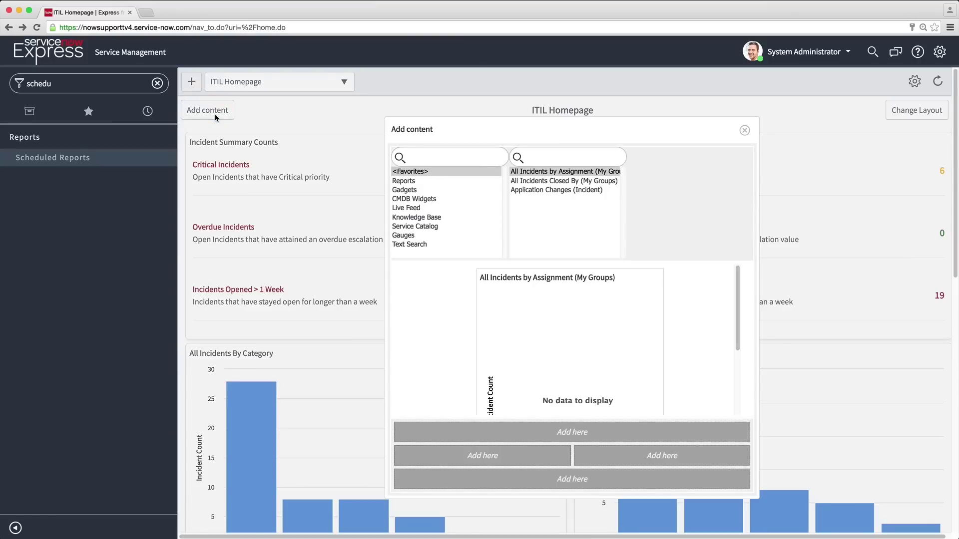
{"action": "left_click", "coordinate": [399, 182]}
{"action": "left_click", "coordinate": [522, 227]}
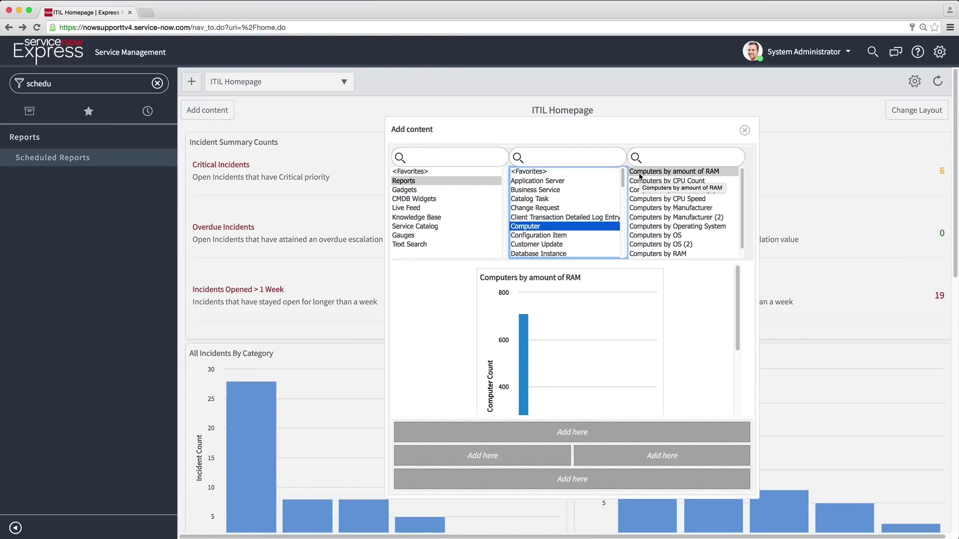
{"action": "left_click", "coordinate": [612, 438]}
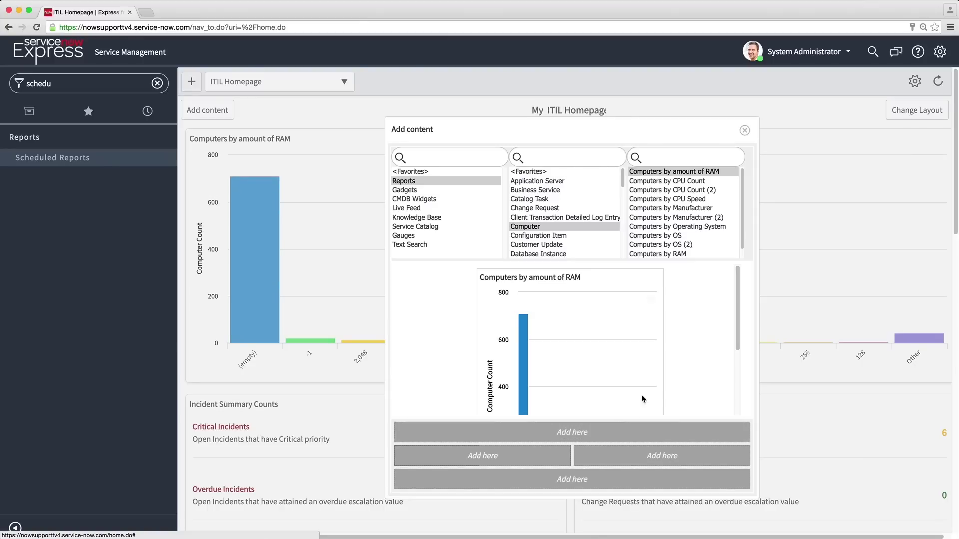
{"action": "left_click", "coordinate": [744, 130]}
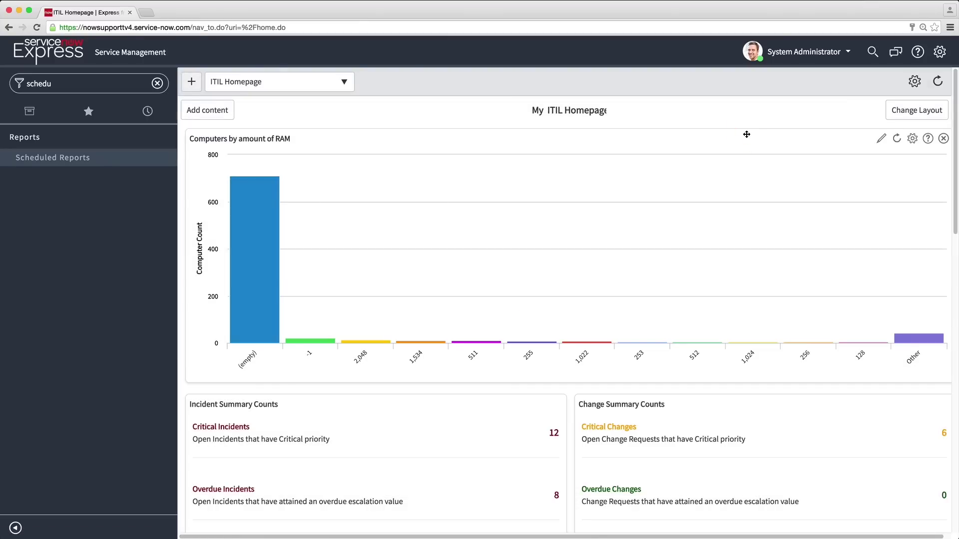